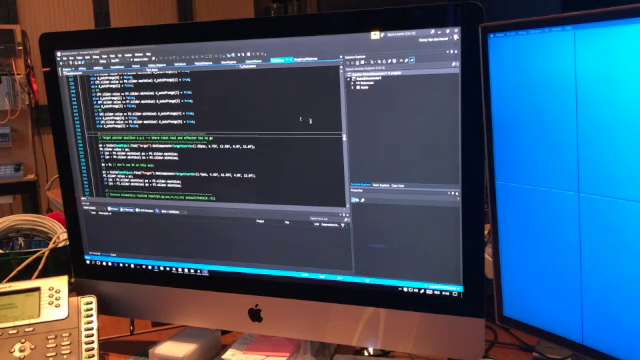
scroll(200, 150, "up", 5)
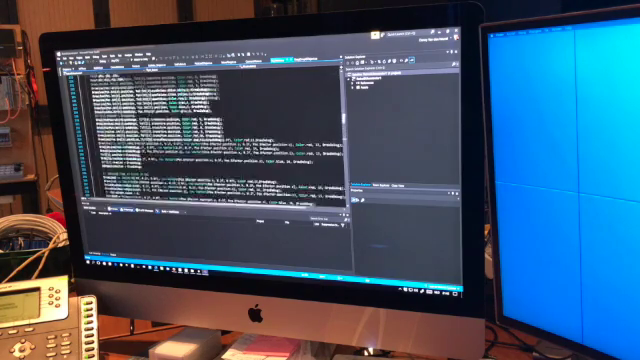
scroll(200, 150, "up", 5)
scroll(200, 150, "up", 5)
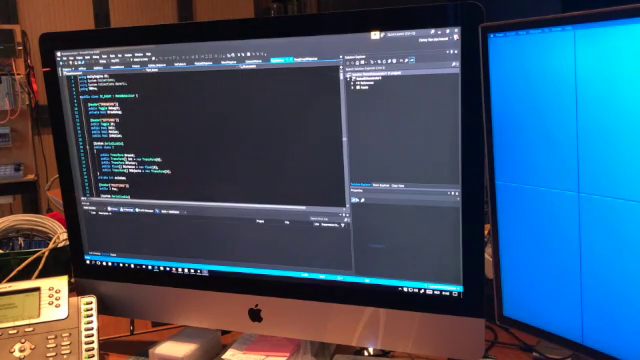
scroll(200, 140, "down", 5)
scroll(200, 140, "down", 5)
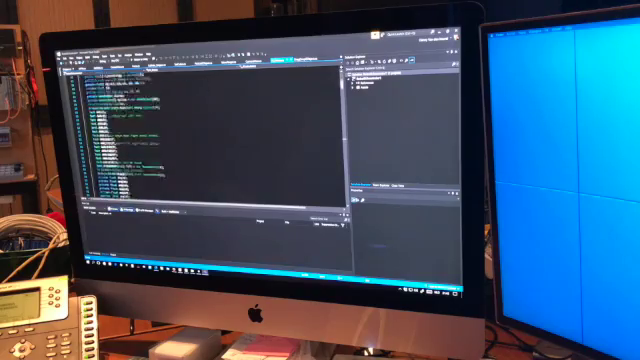
scroll(200, 140, "down", 5)
scroll(200, 140, "down", 5)
scroll(200, 140, "down", 5)
scroll(200, 140, "down", 5)
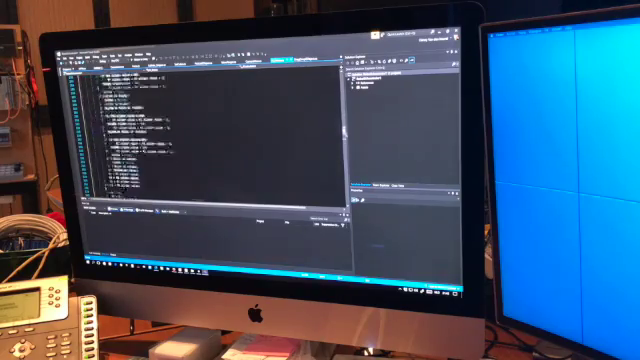
scroll(200, 140, "down", 5)
scroll(200, 140, "down", 5)
scroll(200, 140, "down", 5)
scroll(200, 140, "down", 5)
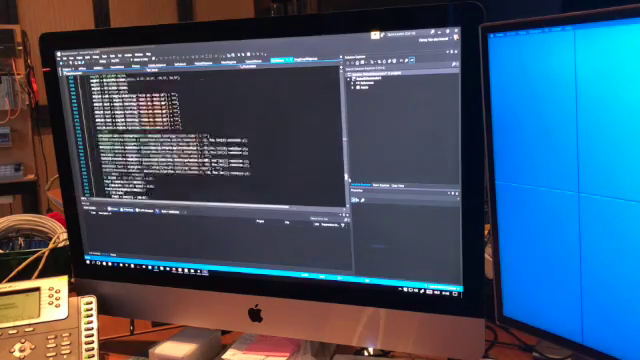
scroll(200, 140, "down", 5)
scroll(200, 140, "down", 5)
scroll(200, 140, "down", 5)
scroll(200, 140, "down", 5)
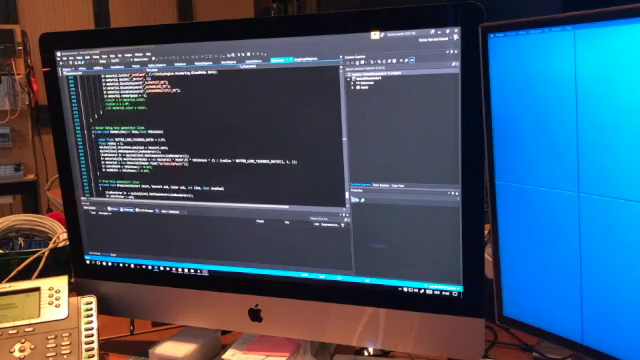
scroll(200, 140, "down", 5)
scroll(200, 140, "down", 5)
scroll(200, 140, "up", 1)
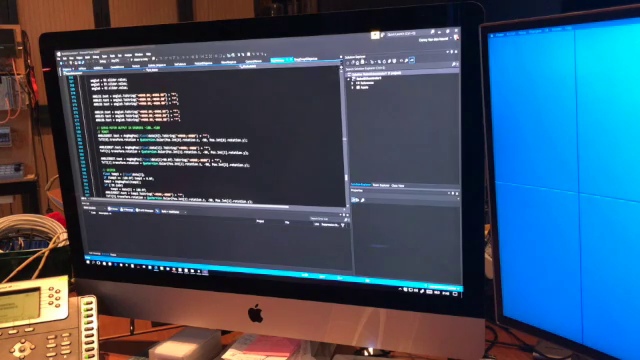
Step: Switch back to the Unity editor showing the robot arm scene and script preview
left_click(200, 252)
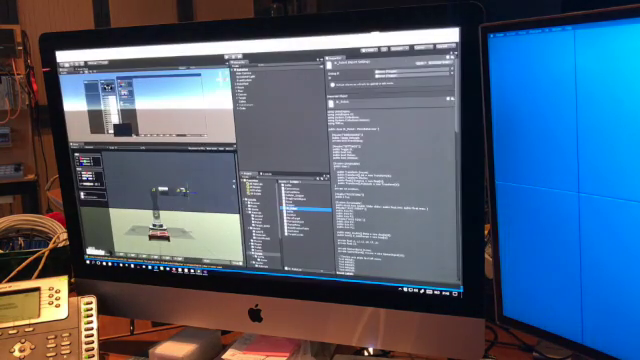